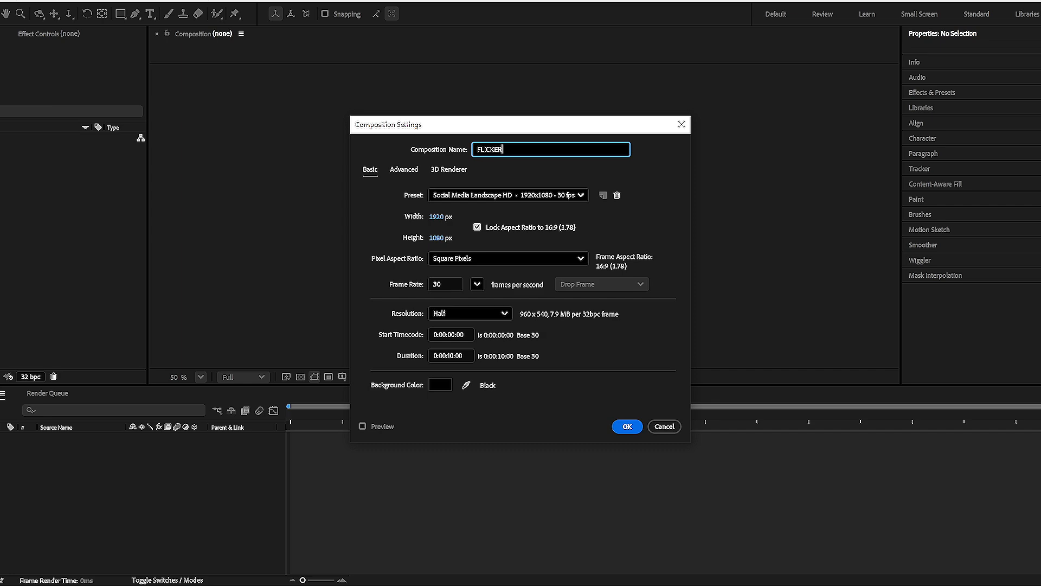
Switch the preset to Custom and create the 1920 x 1080, 30 fps composition named FLICKER
left_click(523, 191)
scroll(510, 218, "up", 1)
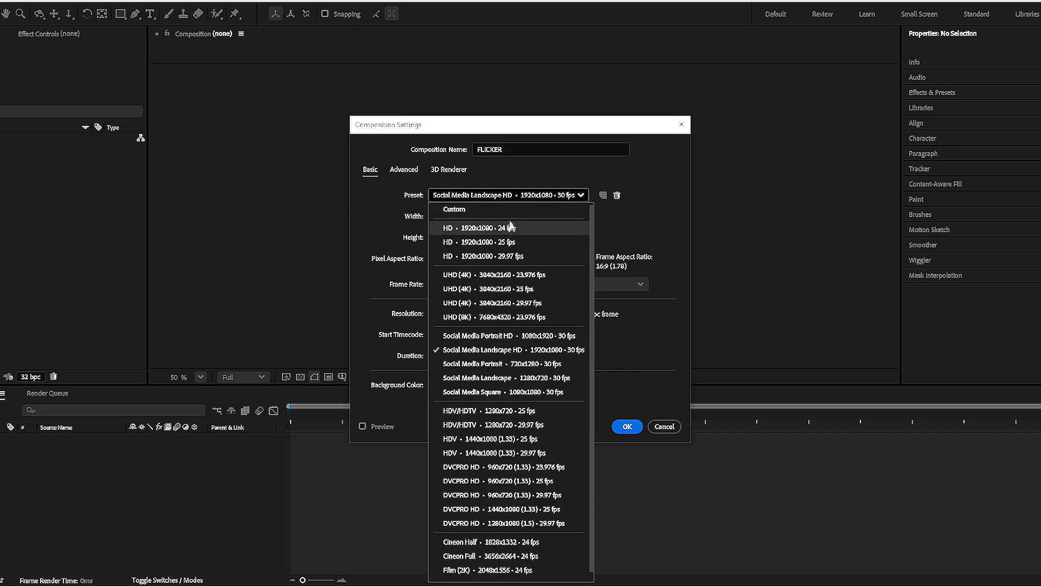
left_click(497, 217)
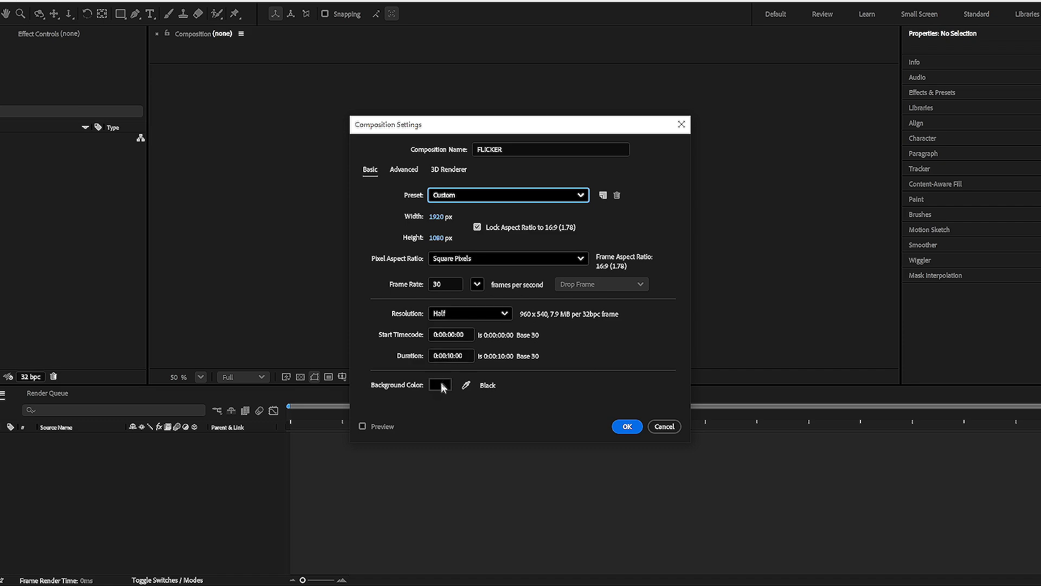
left_click(627, 426)
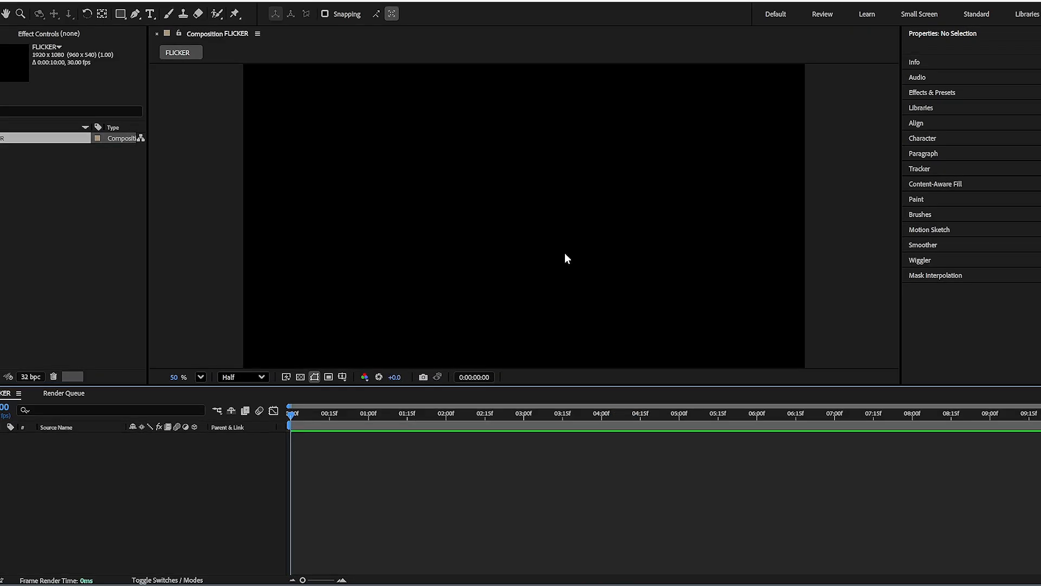
Add a text layer reading "FLICKER" to the composition
left_click(149, 14)
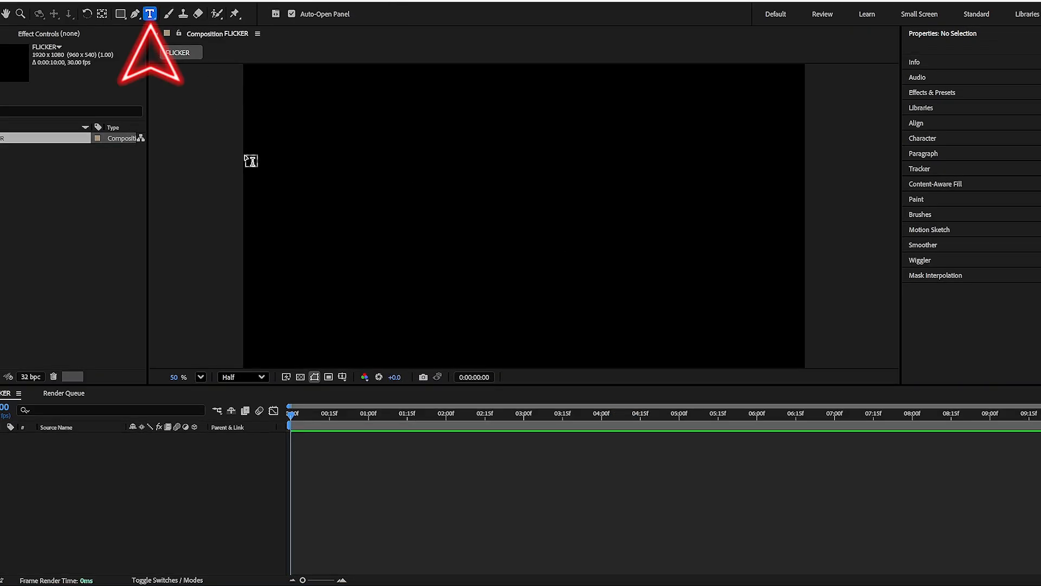
left_click(306, 217)
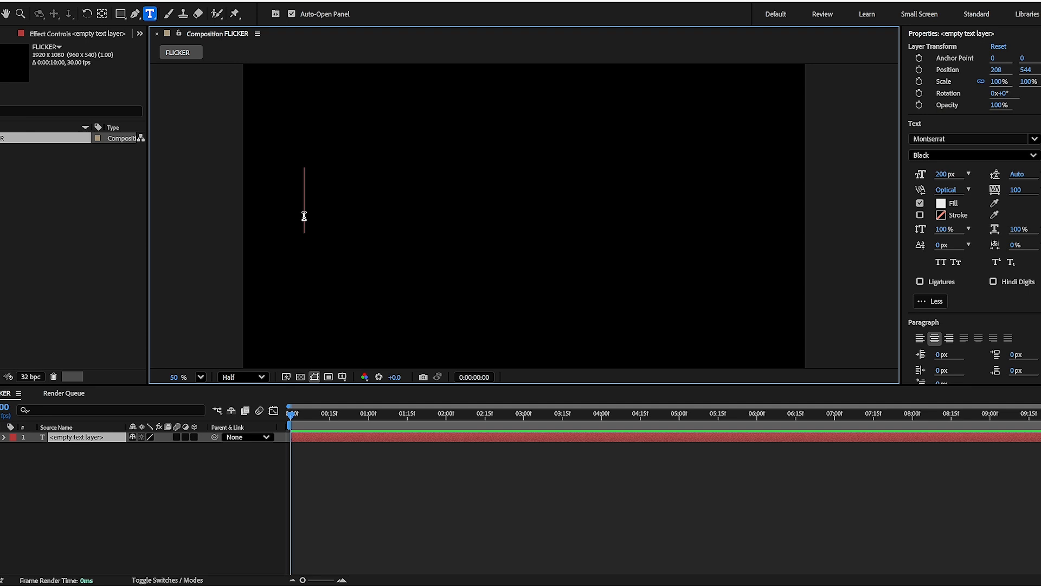
type("FLICKER")
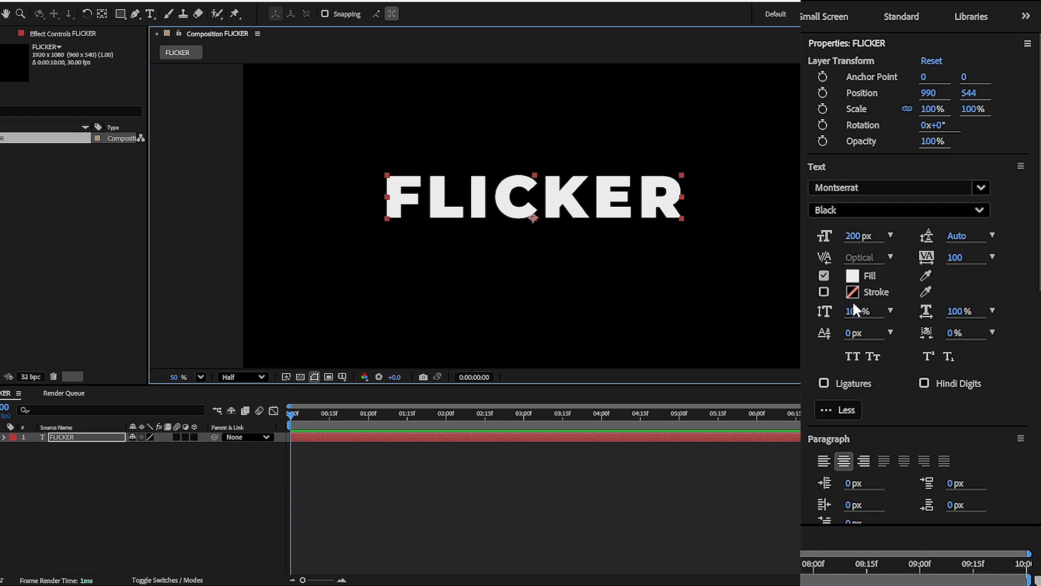
Centre the FLICKER text horizontally and vertically in the composition
left_click(844, 44)
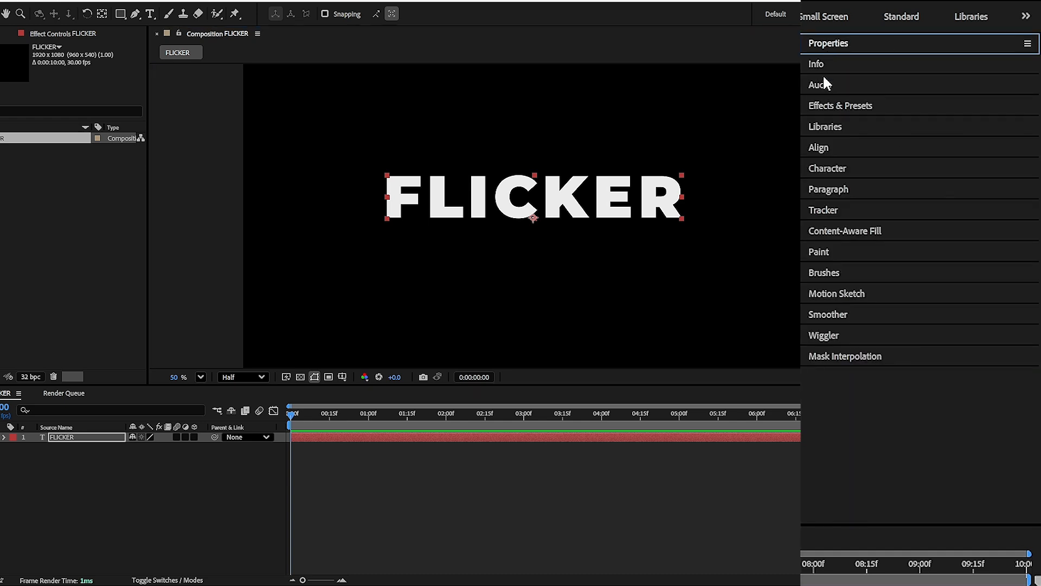
left_click(817, 150)
left_click(840, 199)
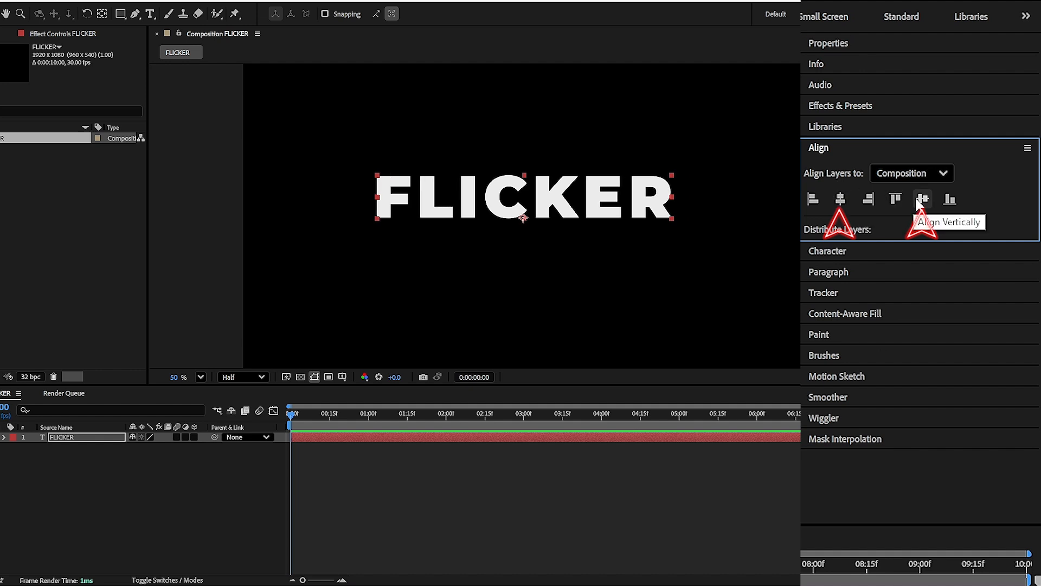
left_click(922, 199)
left_click(759, 304)
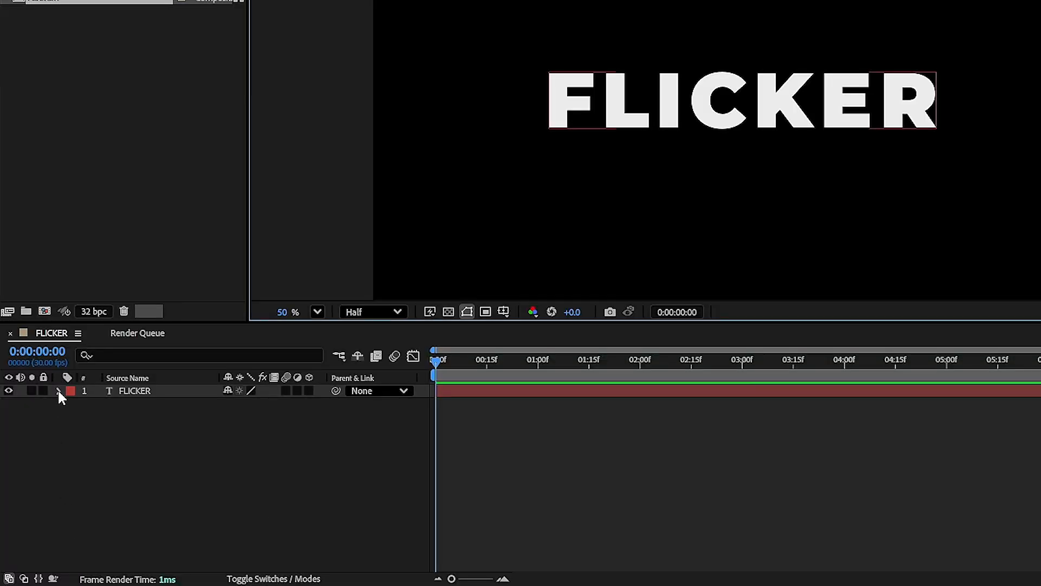
Add an Opacity animator to the FLICKER text layer and set its opacity to 0%
left_click(59, 391)
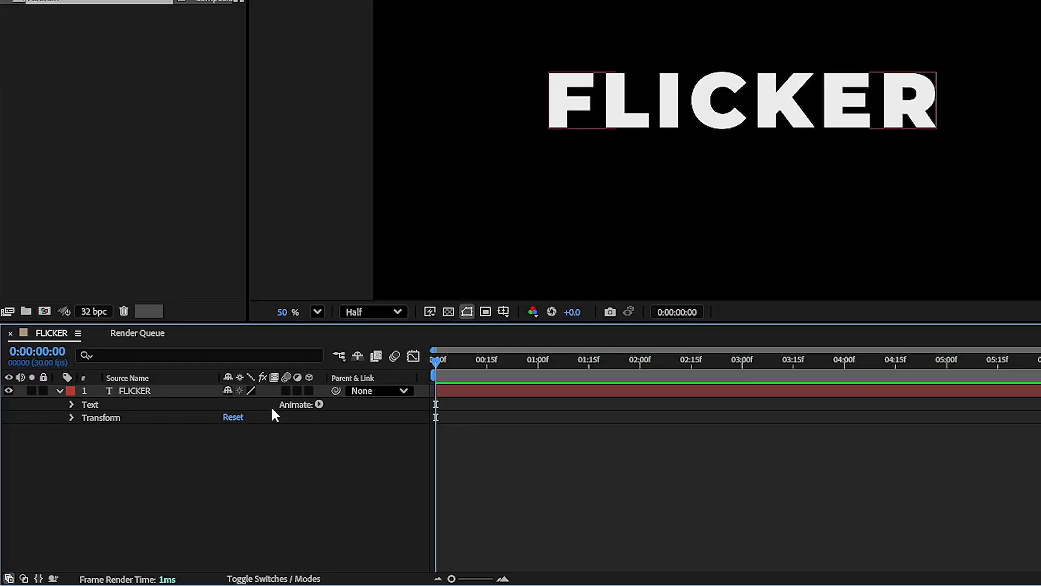
left_click(319, 406)
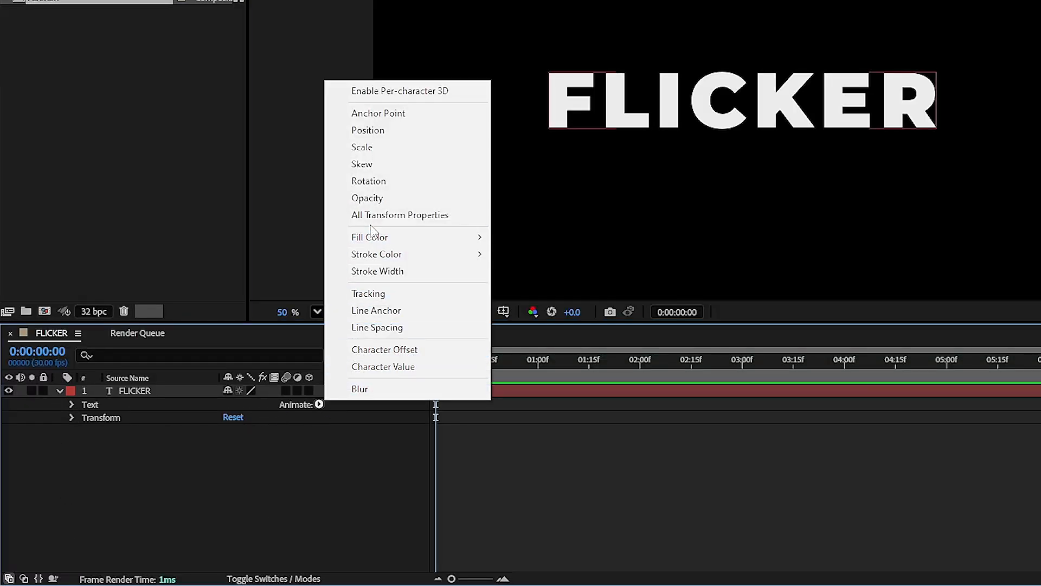
left_click(371, 202)
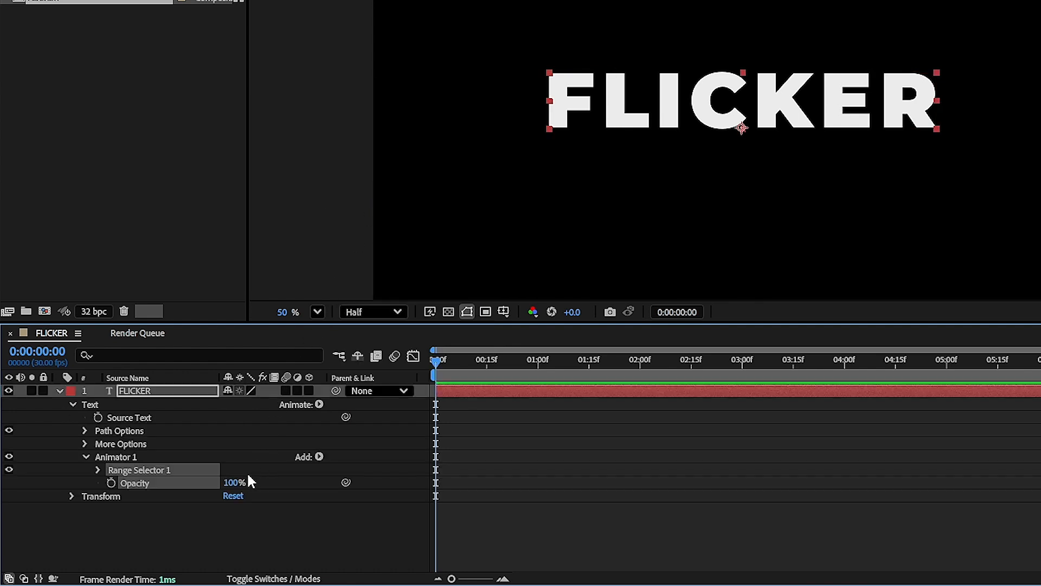
left_click_drag(233, 484, 157, 484)
left_click(63, 488)
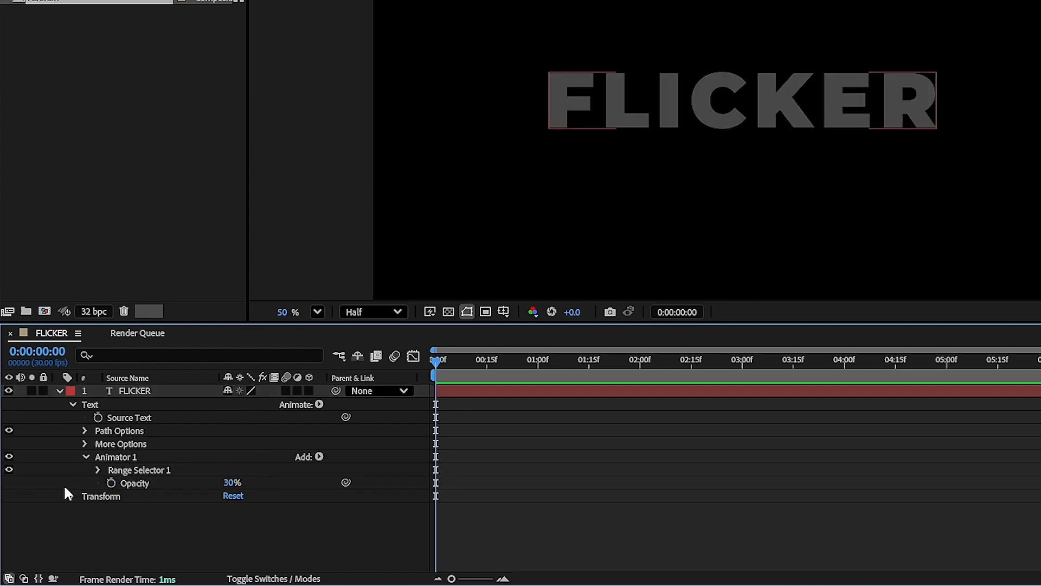
left_click_drag(227, 488, 163, 483)
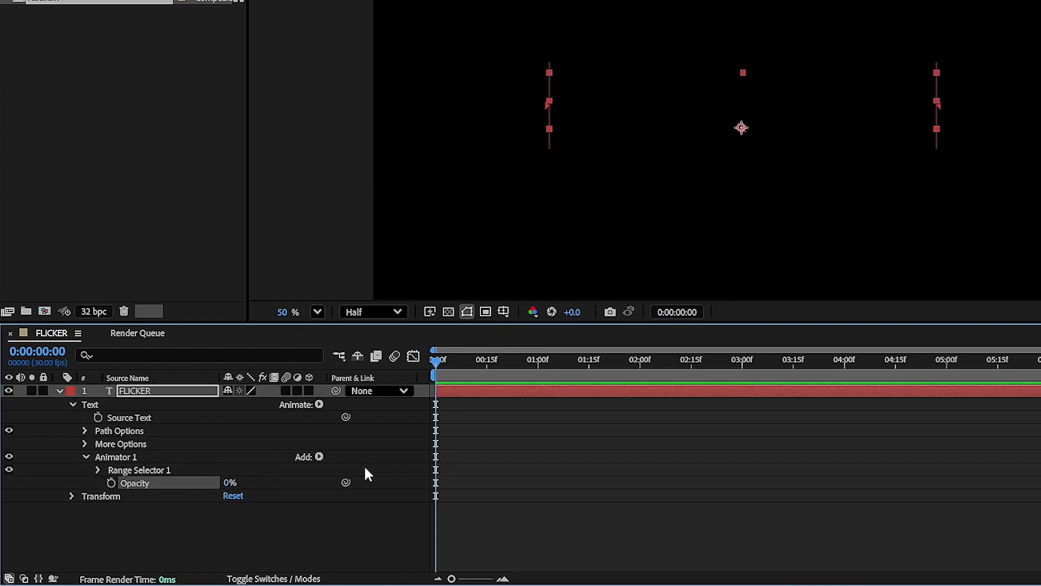
left_click(321, 456)
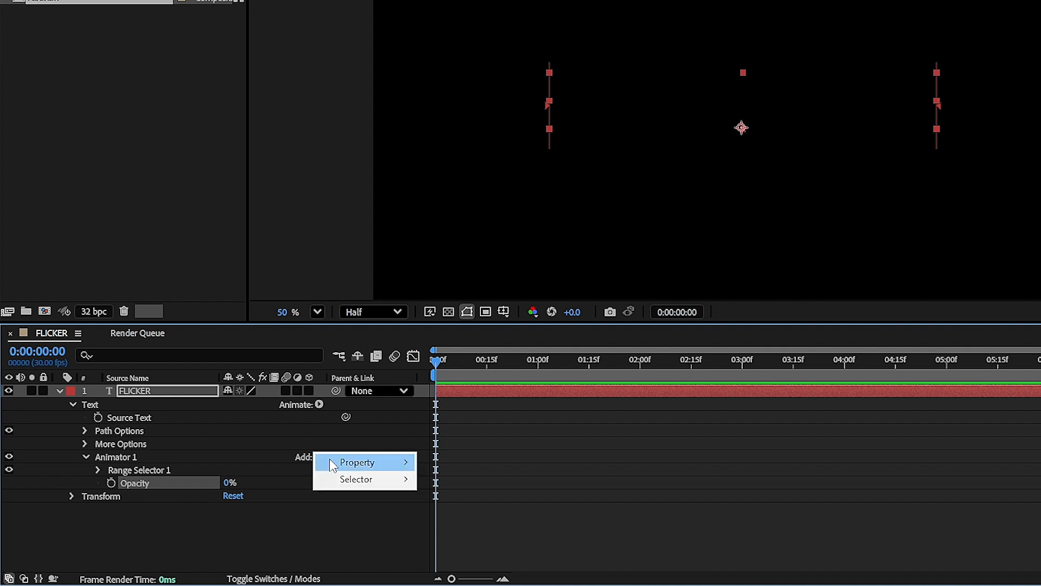
mouse_move(337, 463)
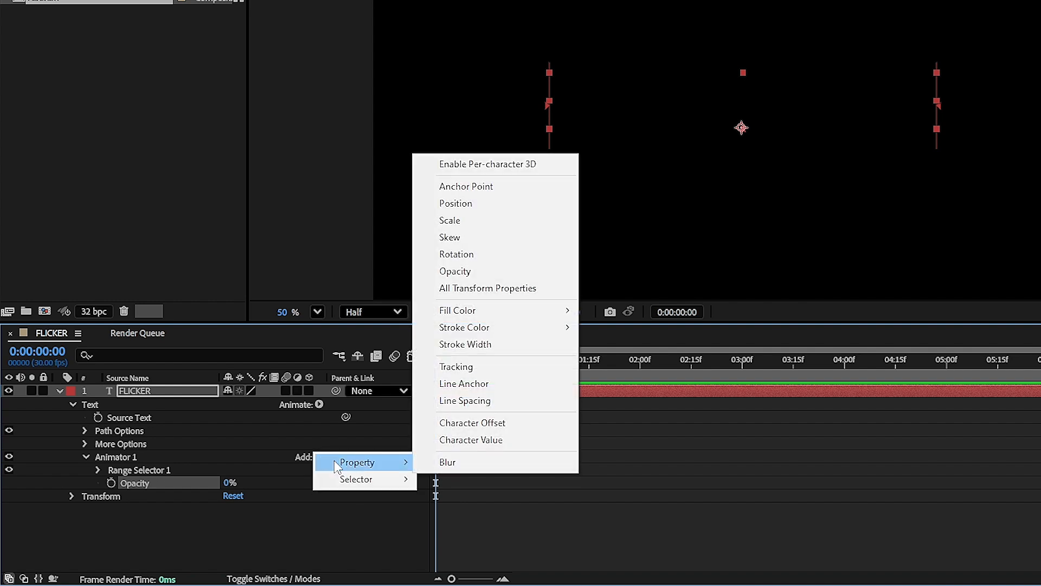
left_click(459, 368)
key("ctrl+z")
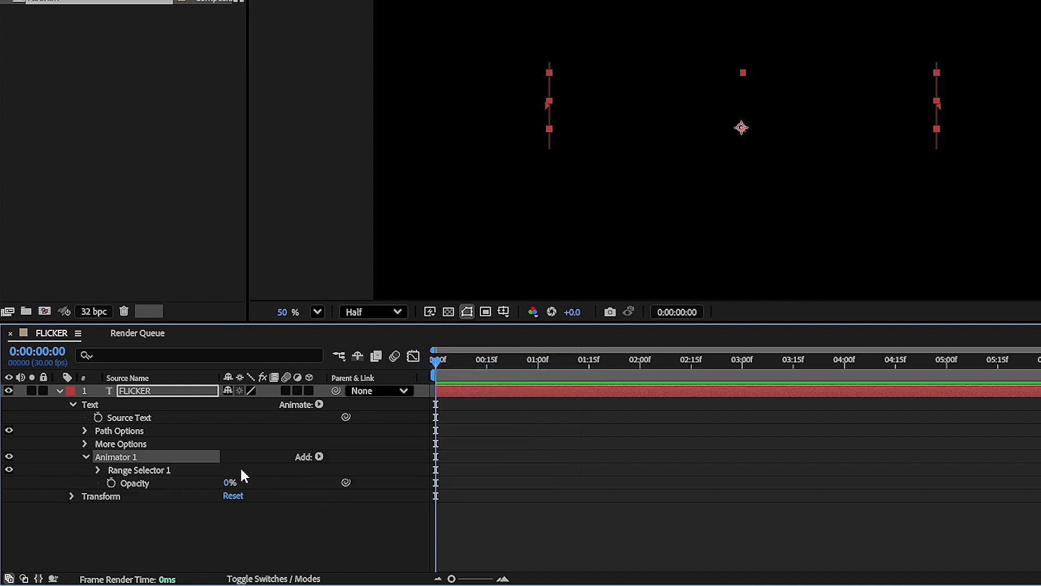
Keyframe the range selector's Start at 0% at 0:00:00:00 and turn on Randomize Order in its advanced options
left_click(98, 470)
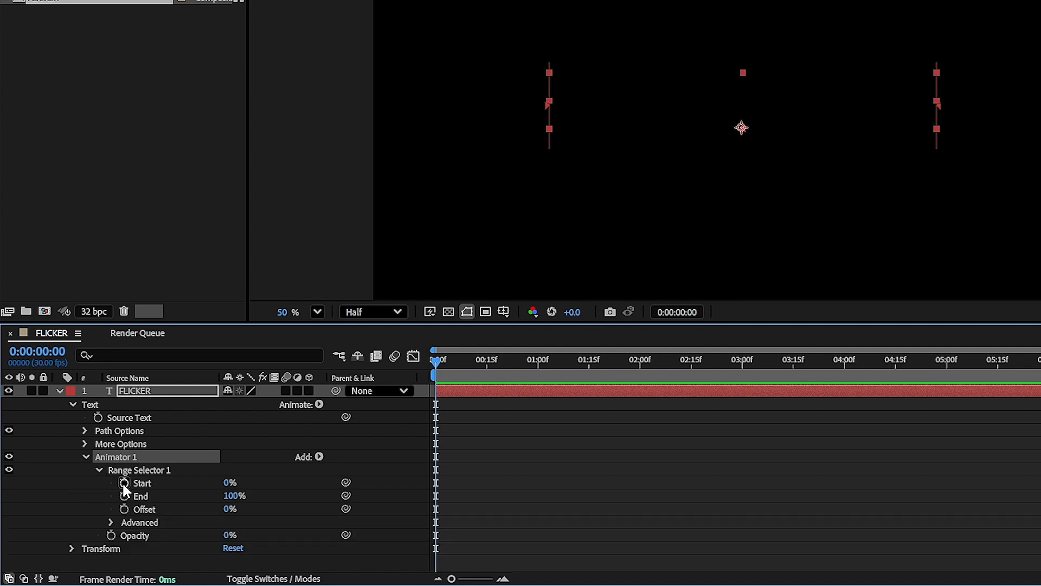
left_click(124, 482)
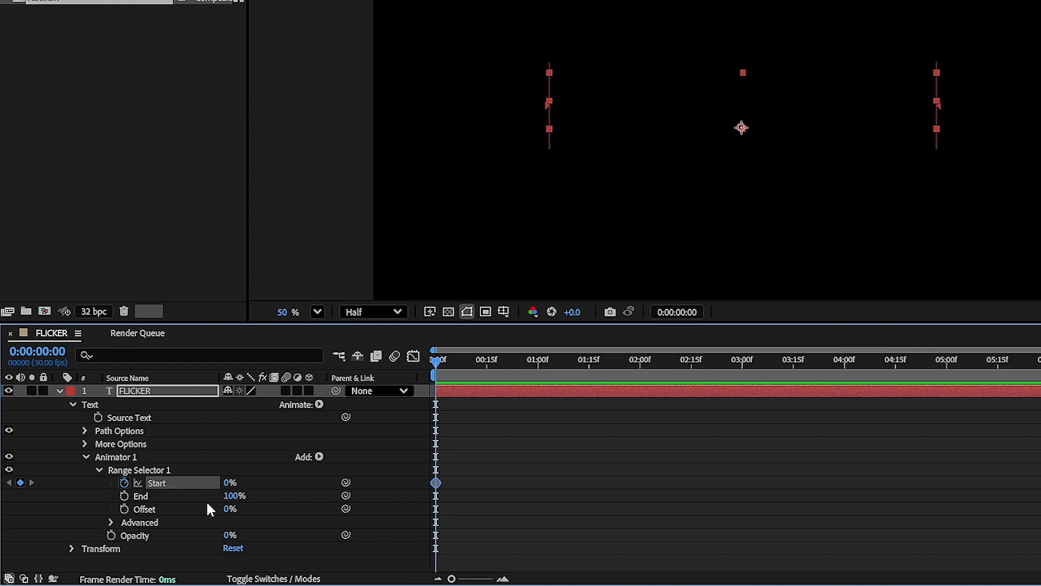
left_click(111, 522)
scroll(197, 499, "down", 3)
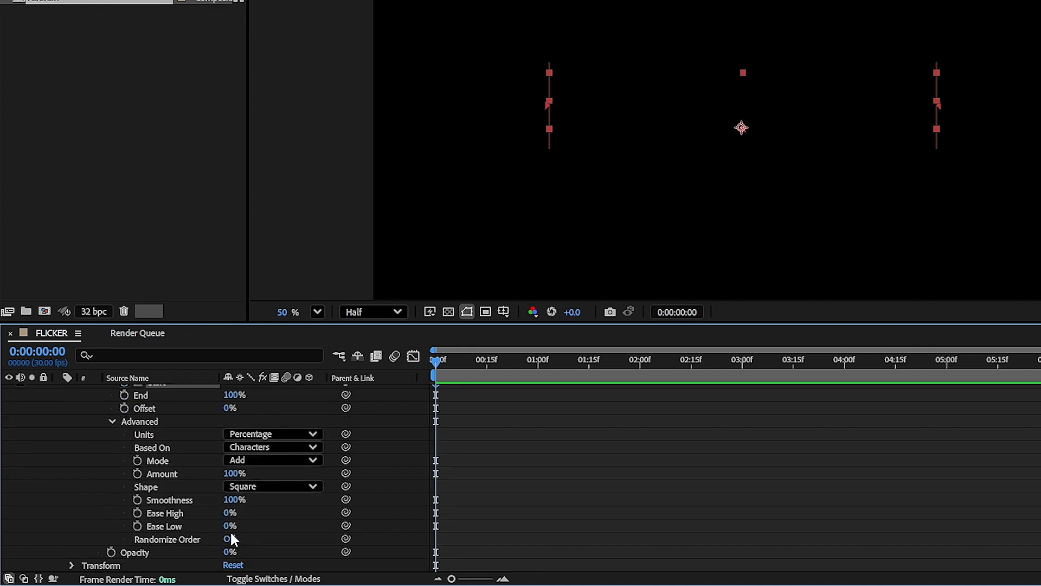
left_click(230, 538)
scroll(256, 534, "down", 1)
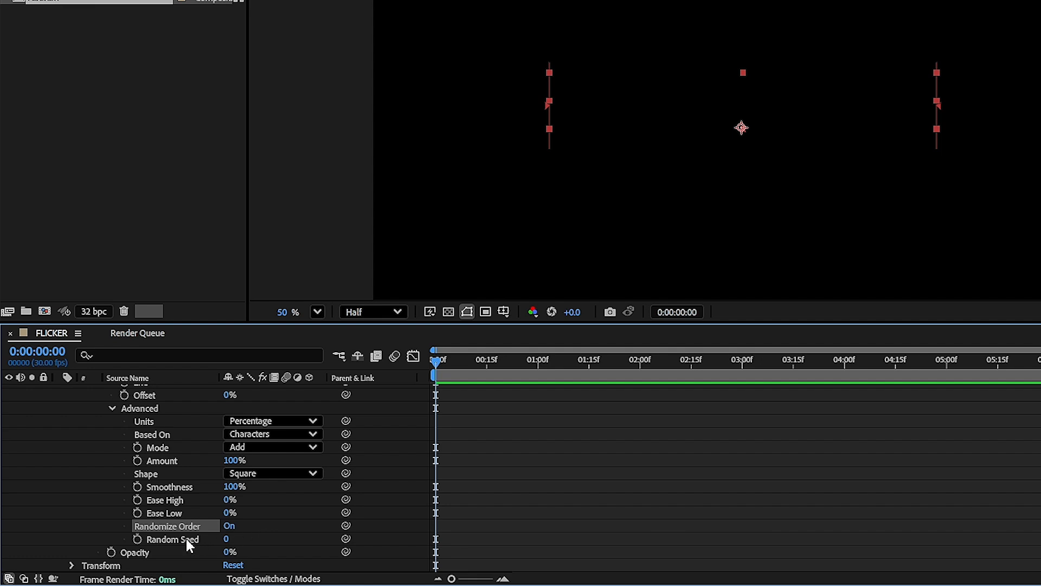
Animate the Random Seed from a keyframe of 0 at 0:00:00:00 to a higher value at 0:00:01:00
left_click(138, 539)
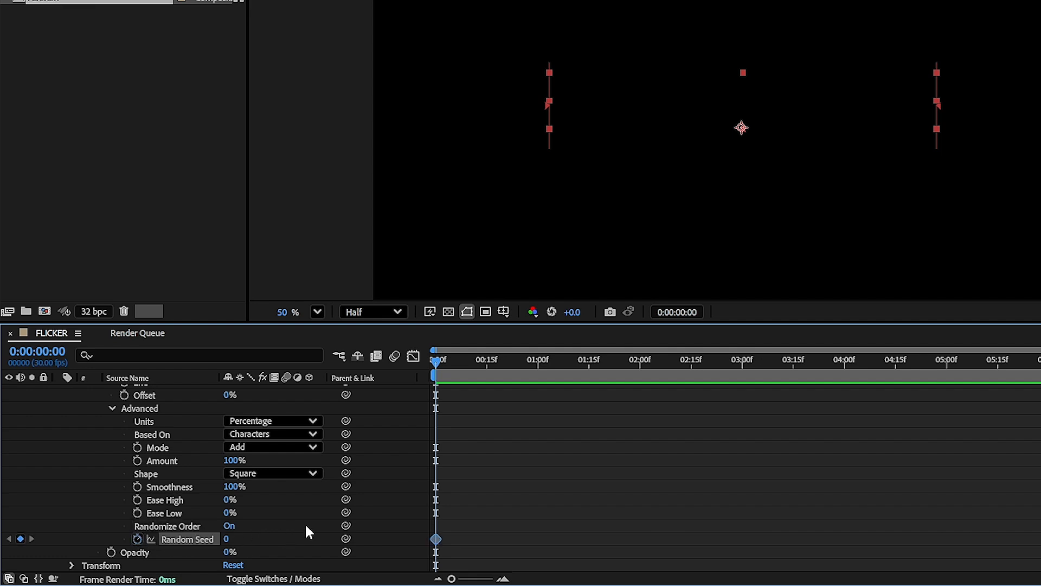
left_click_drag(436, 359, 537, 357)
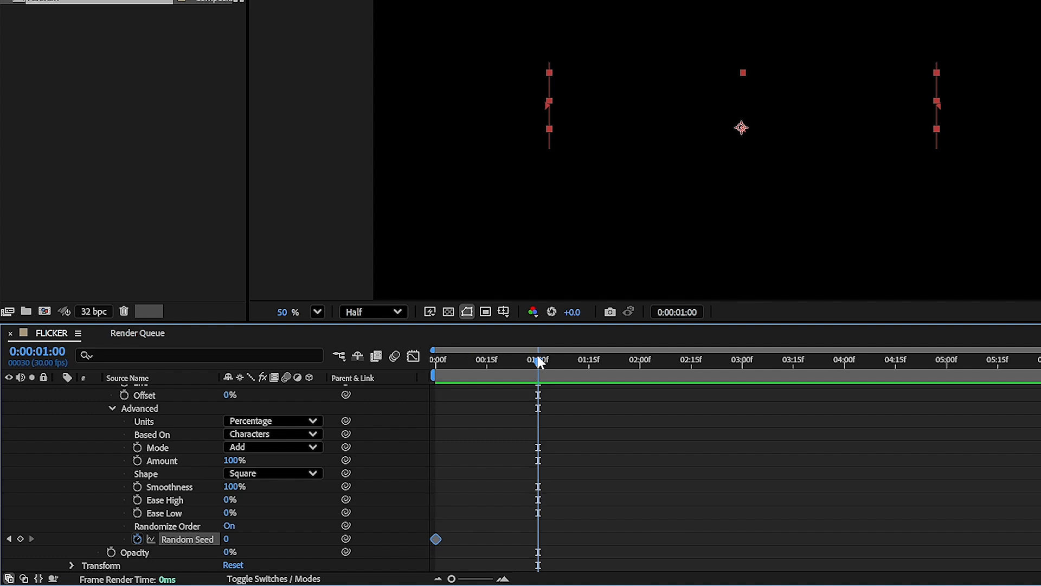
left_click(234, 538)
type("2")
key("Return")
Set the range selector's Start to 100% at 0:00:01:00
scroll(301, 500, "up", 4)
left_click(225, 482)
type("1")
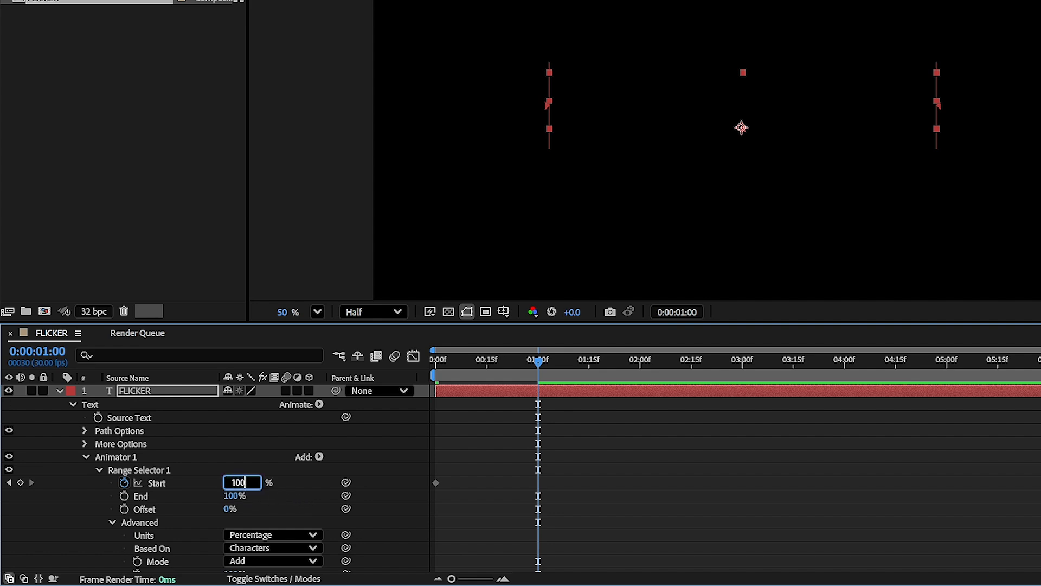
type("00")
key("Return")
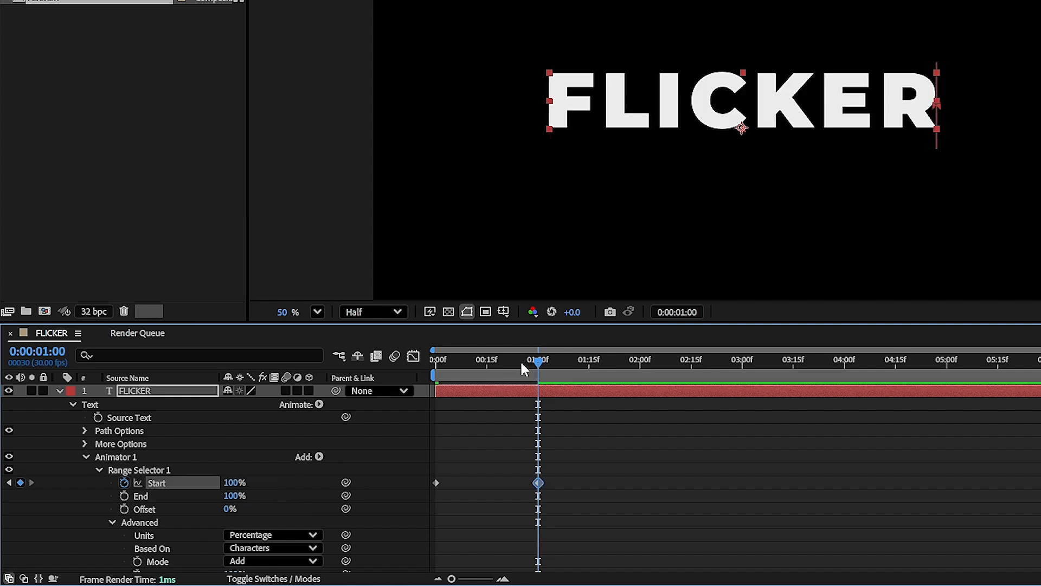
Scrub through the flicker animation and end the work area shortly after the one-second keyframes
left_click_drag(535, 359, 511, 366)
key("n")
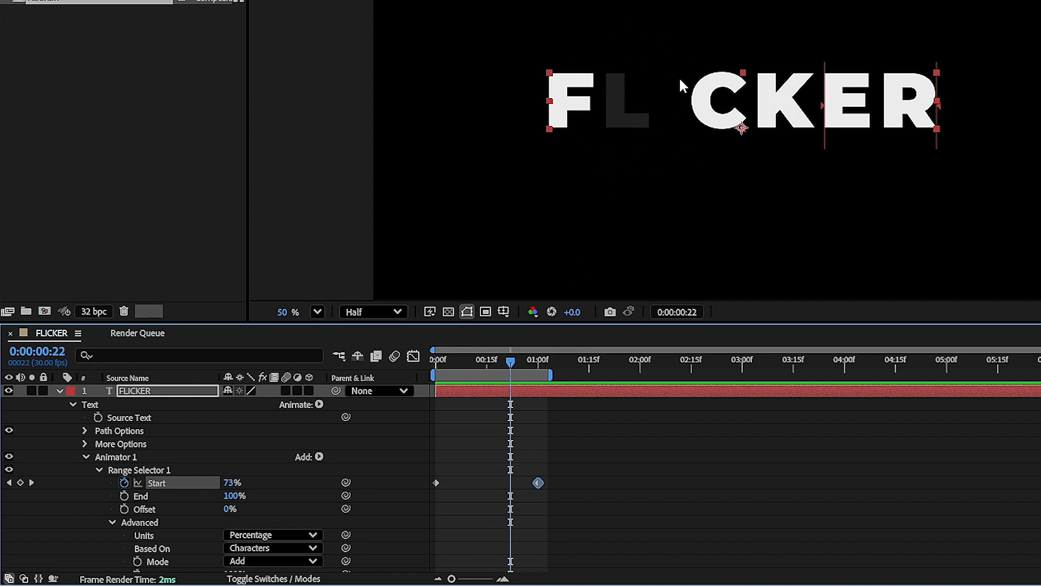
Set the range selector's Smoothness to 0% and scrub through the text animation to check it
scroll(198, 491, "down", 4)
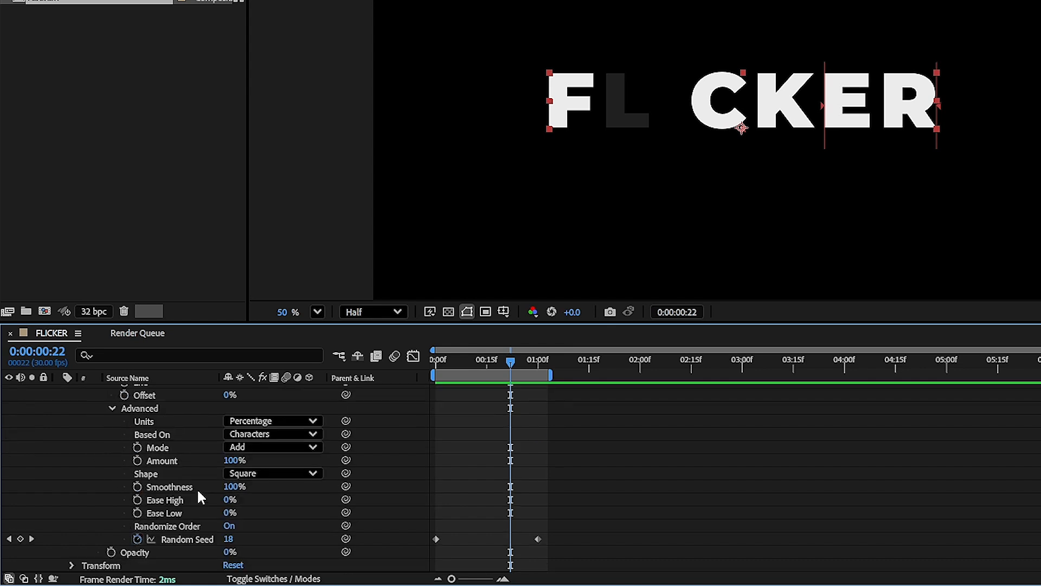
left_click(181, 490)
left_click(234, 486)
type("0")
key("Return")
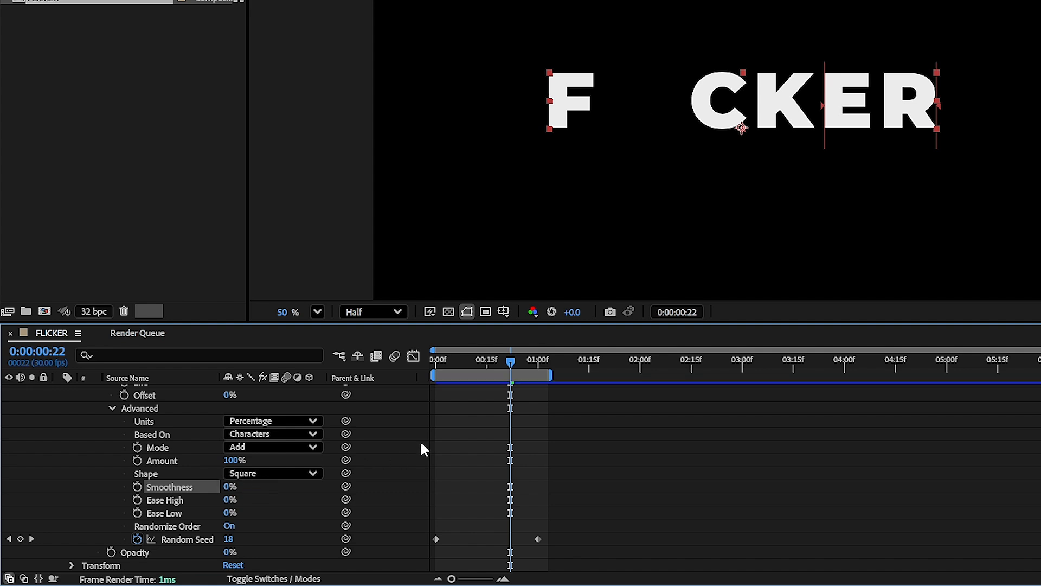
mouse_move(512, 366)
left_mouse_down()
mouse_move(543, 361)
mouse_move(437, 372)
mouse_move(506, 369)
left_mouse_up()
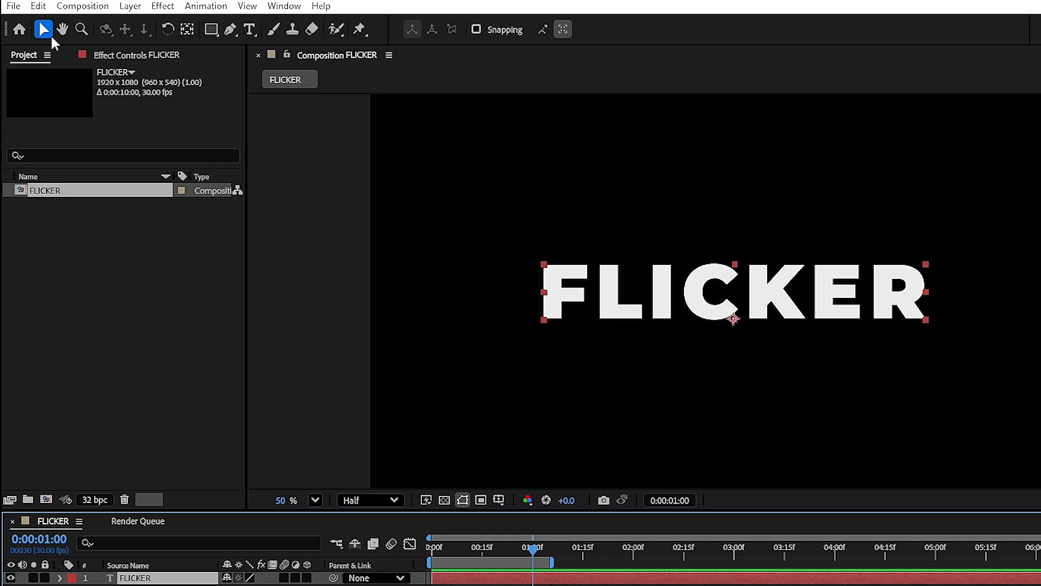
Duplicate the FLICKER text layer and remove the fill colour from the copy
left_click(38, 6)
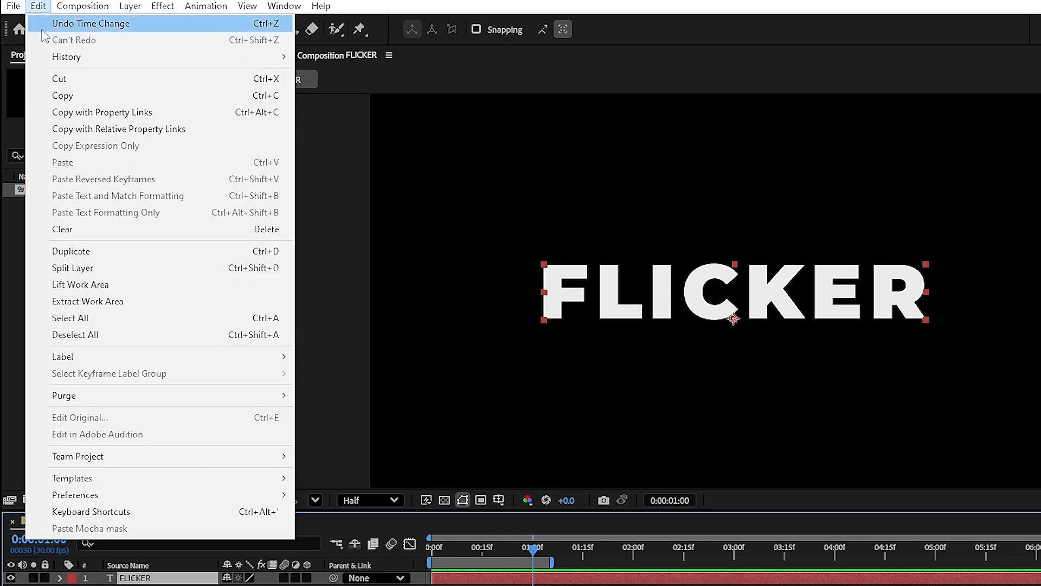
left_click(68, 253)
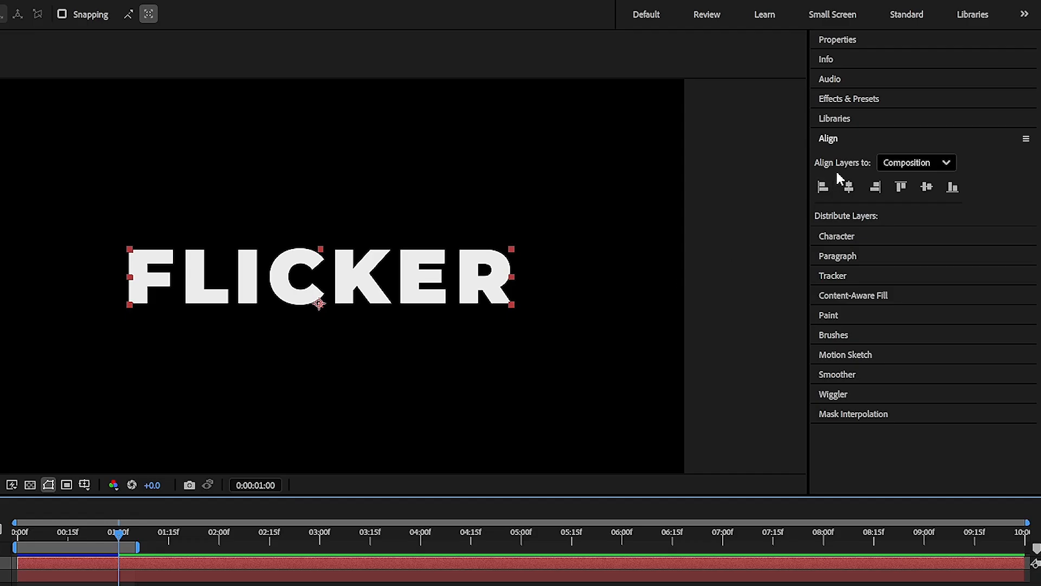
left_click(924, 110)
left_click(841, 159)
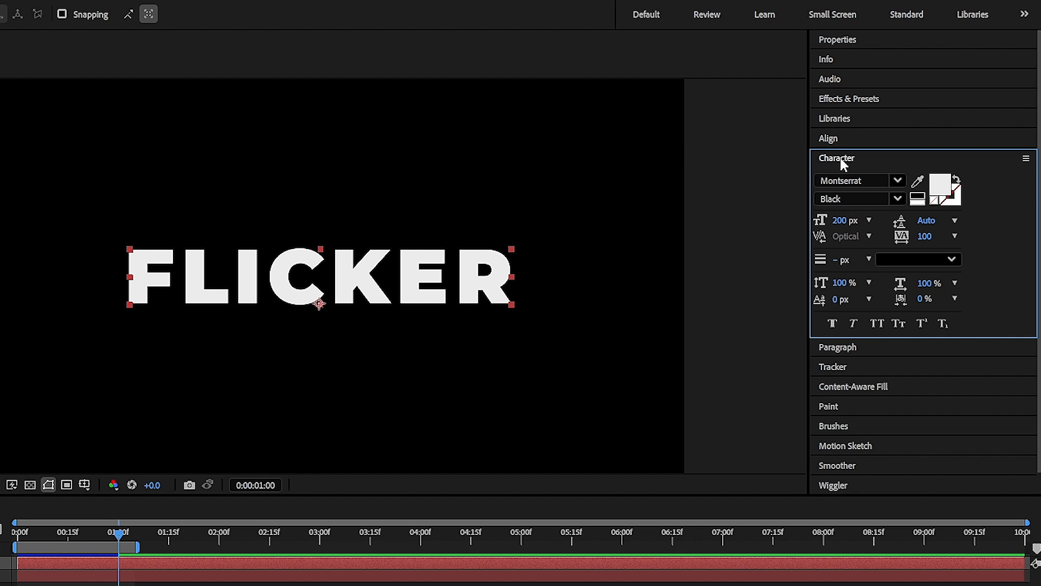
left_click(933, 200)
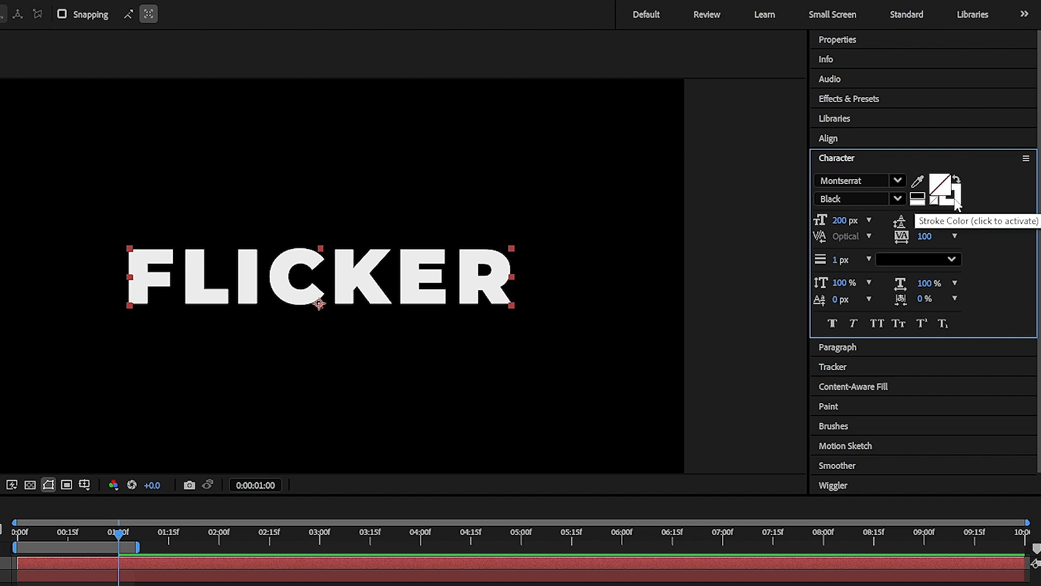
Set the duplicated text's stroke colour to white (FFFFFF)
double_click(956, 204)
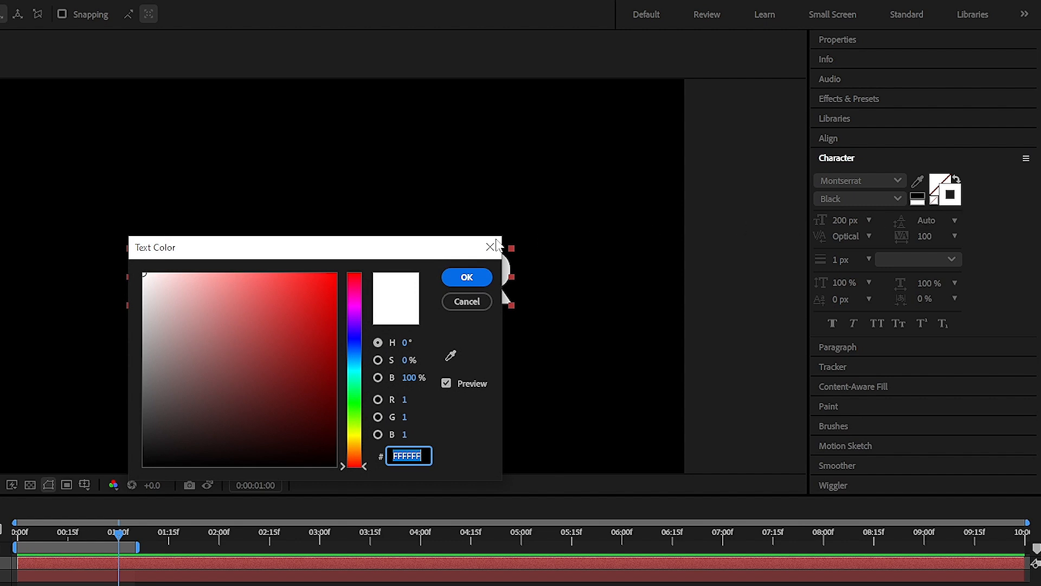
left_click_drag(145, 277, 129, 267)
left_click(488, 275)
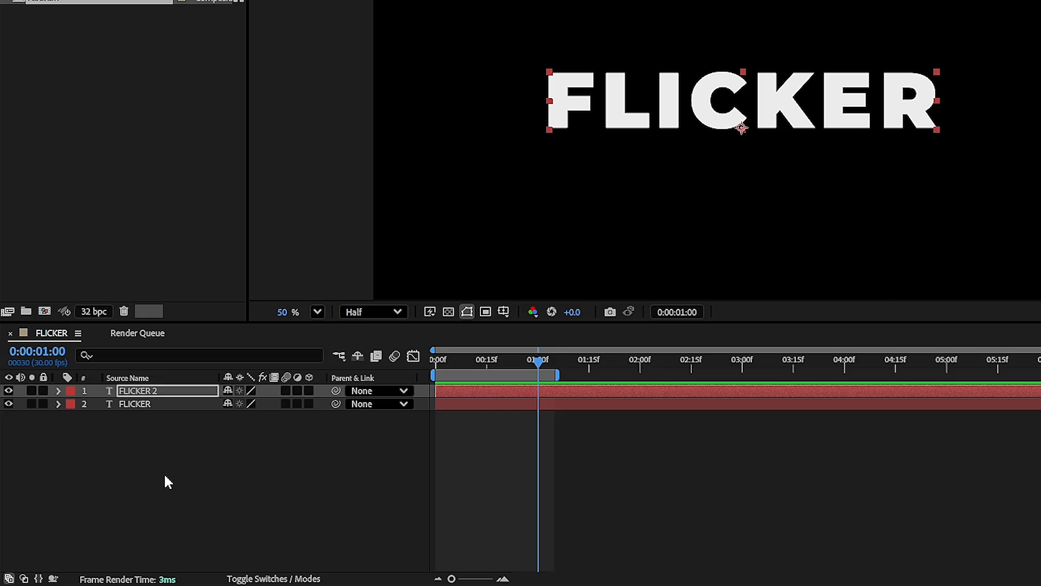
Set the duplicate text layer's Random Seed keyframe at one second to 50 and scrub back to check the flicker
left_click(163, 473)
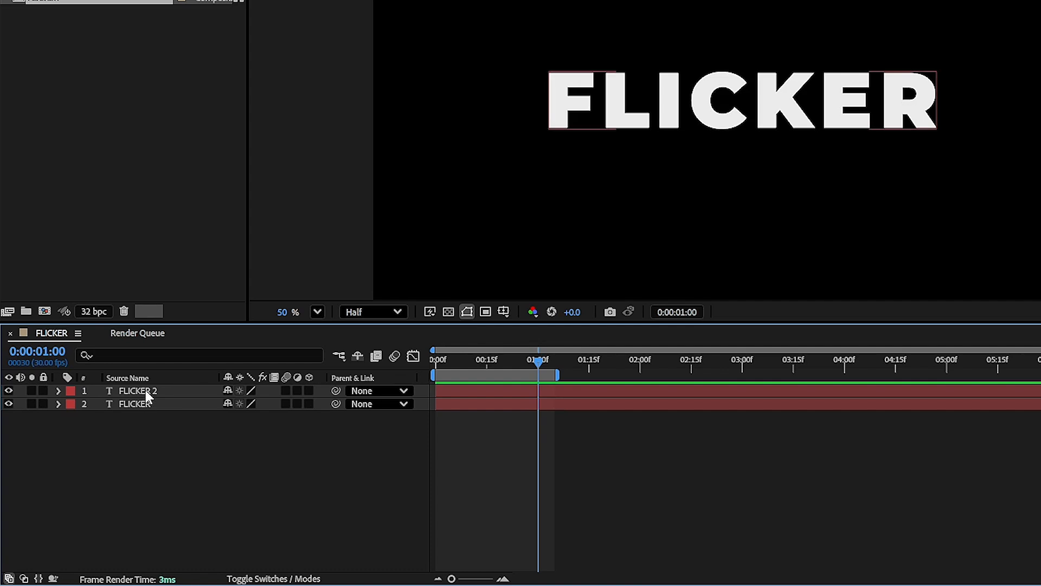
left_click(145, 389)
key("u")
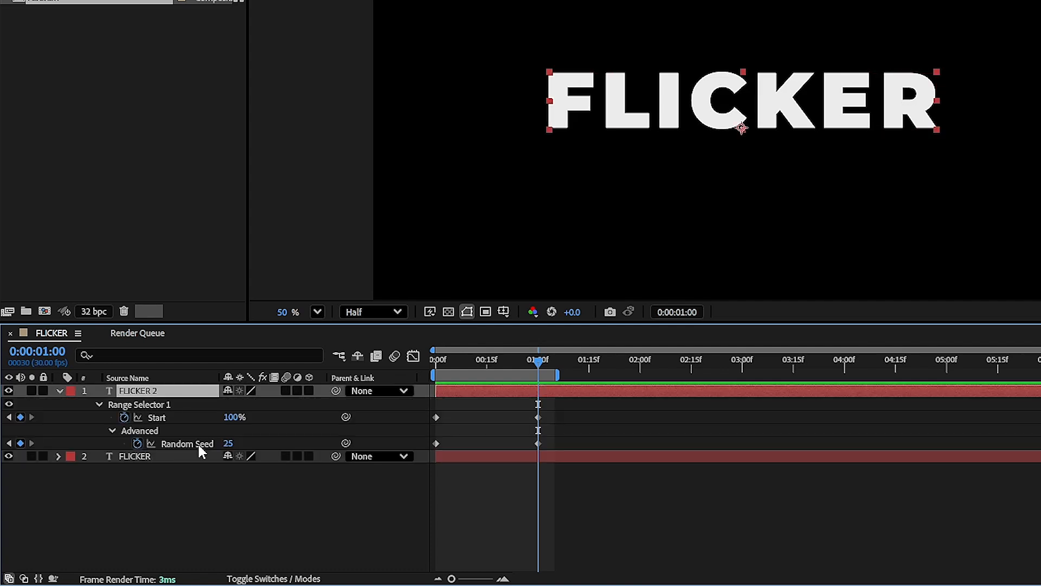
mouse_move(537, 361)
left_mouse_down()
mouse_move(549, 363)
mouse_move(505, 365)
mouse_move(527, 369)
left_mouse_up()
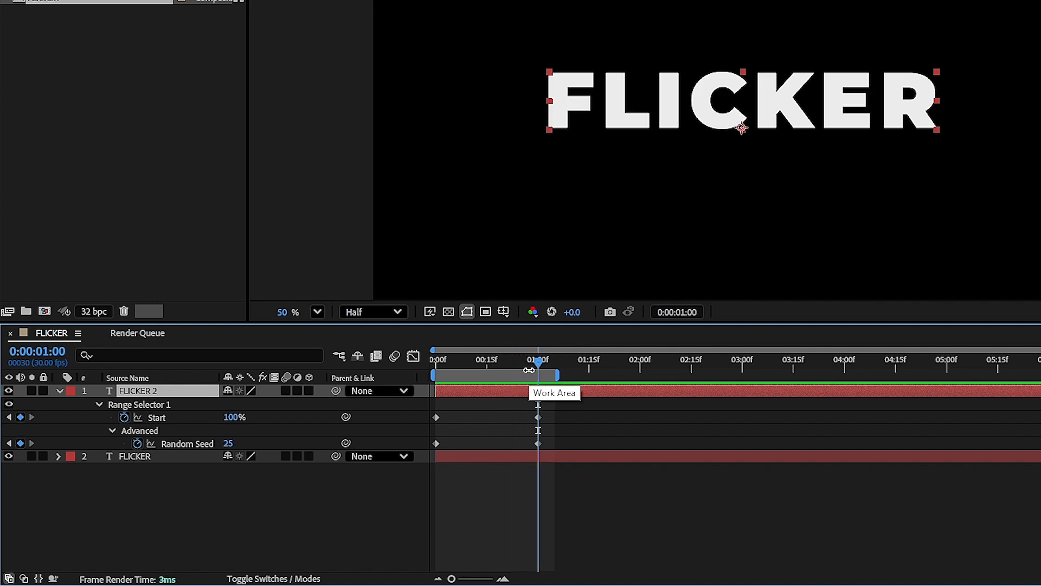
left_click(230, 443)
type("50")
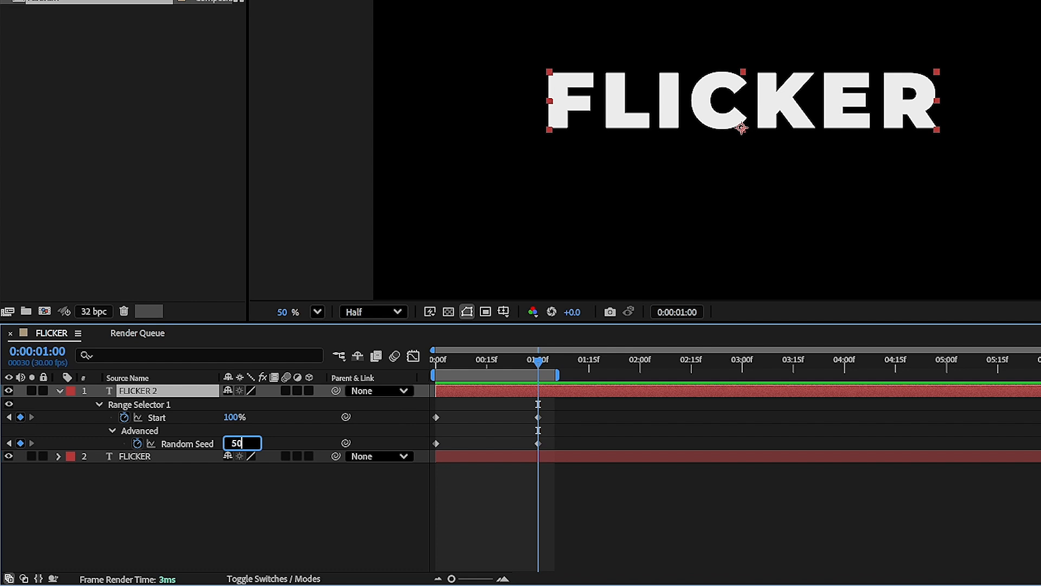
key("Return")
left_click_drag(539, 364, 507, 374)
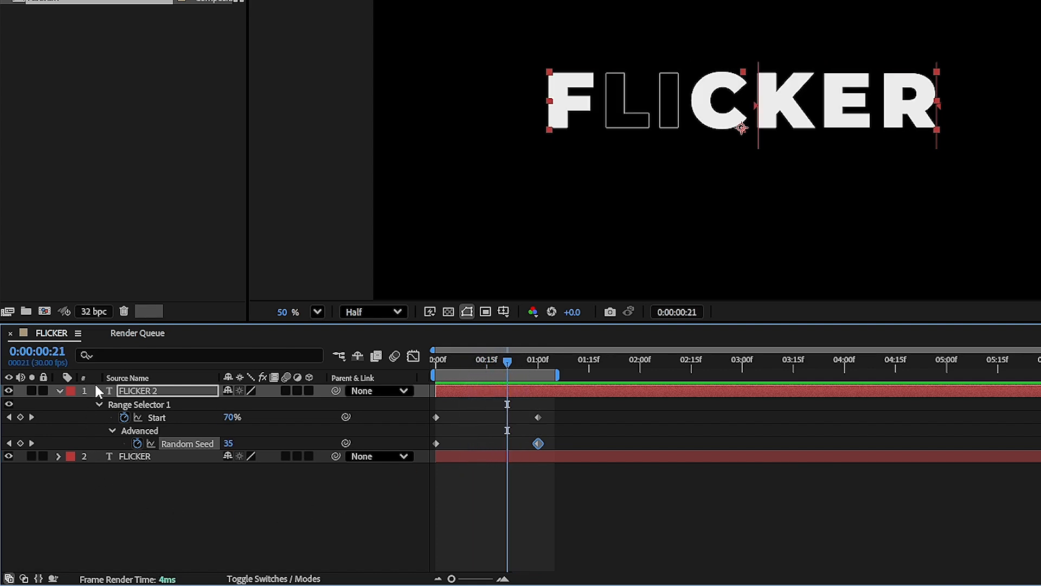
left_click(60, 391)
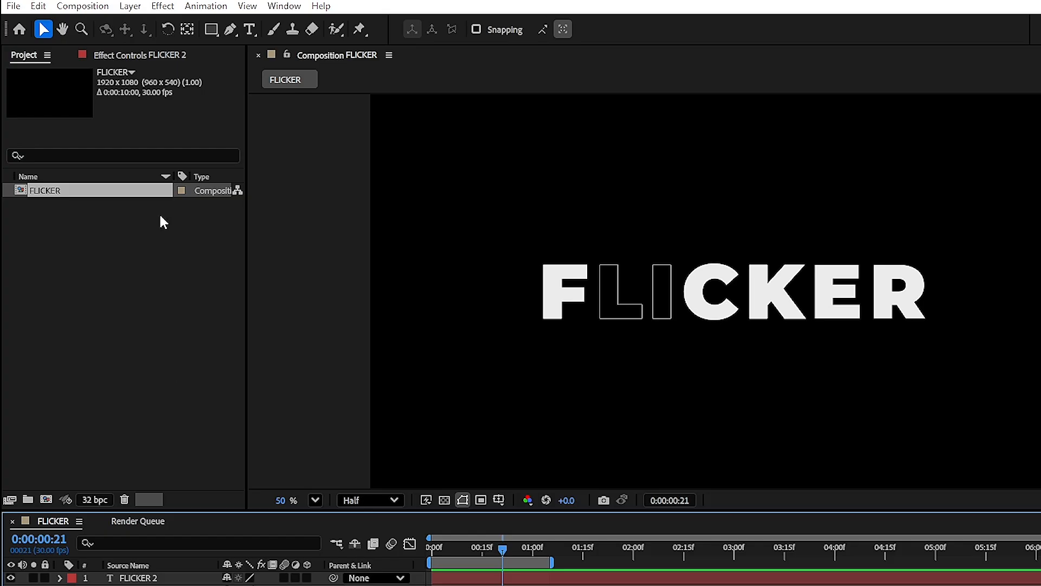
Add a new adjustment layer above the two FLICKER text layers
left_click(130, 5)
mouse_move(152, 24)
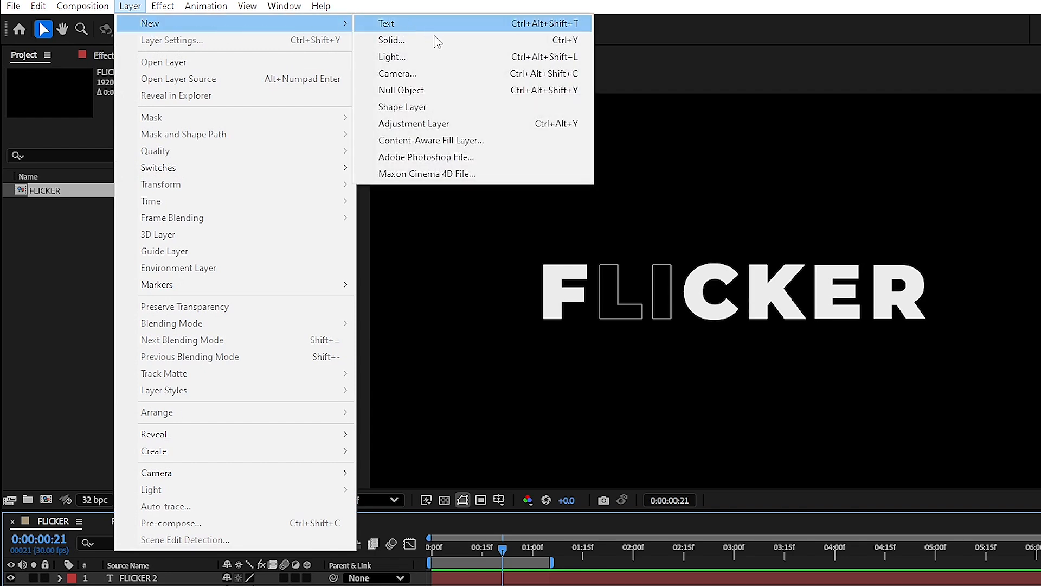
left_click(440, 124)
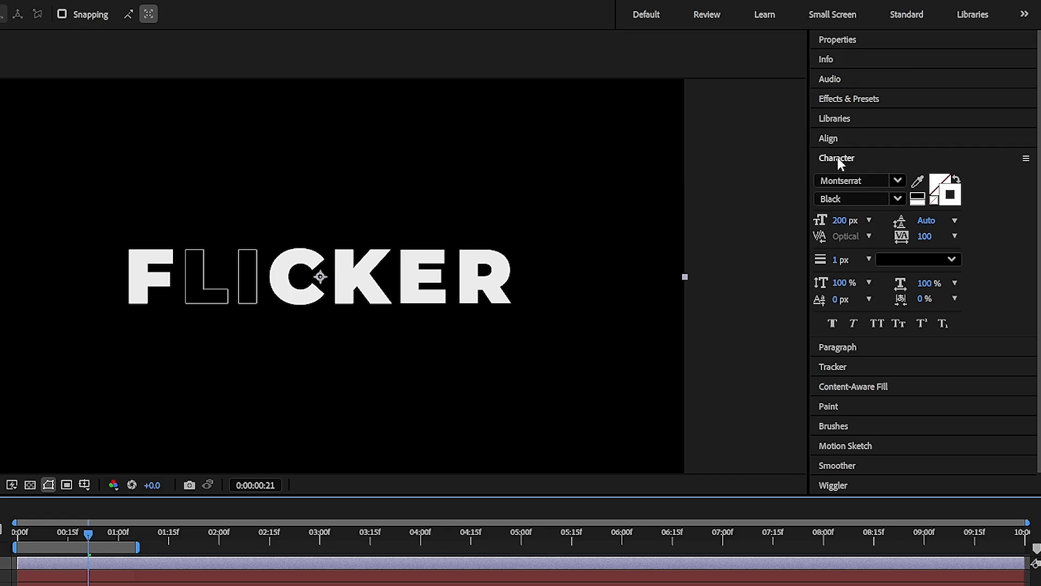
Find the Stylize Glow effect and apply it to the adjustment layer
left_click(838, 157)
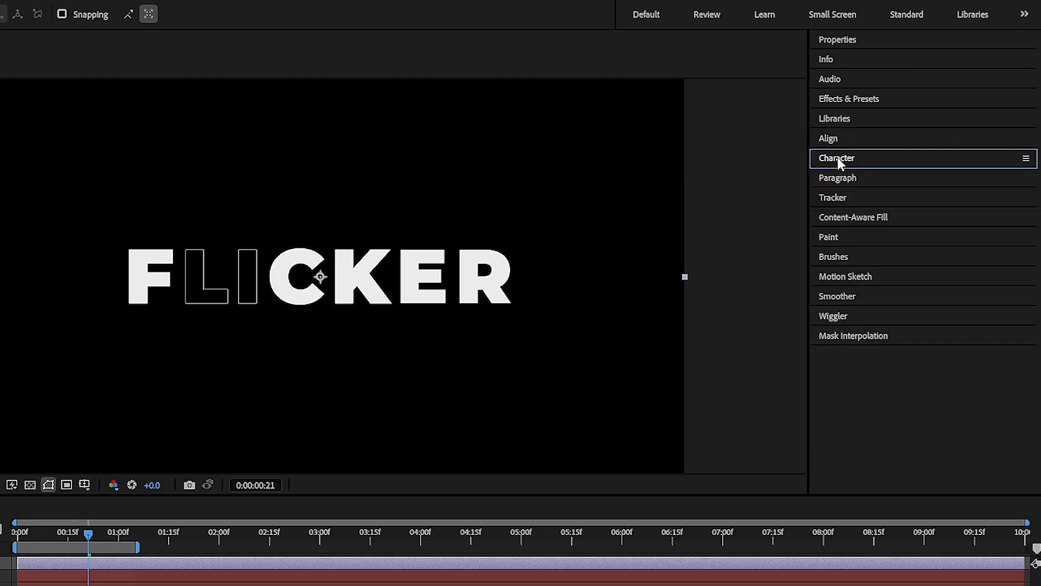
left_click(849, 98)
left_click(860, 116)
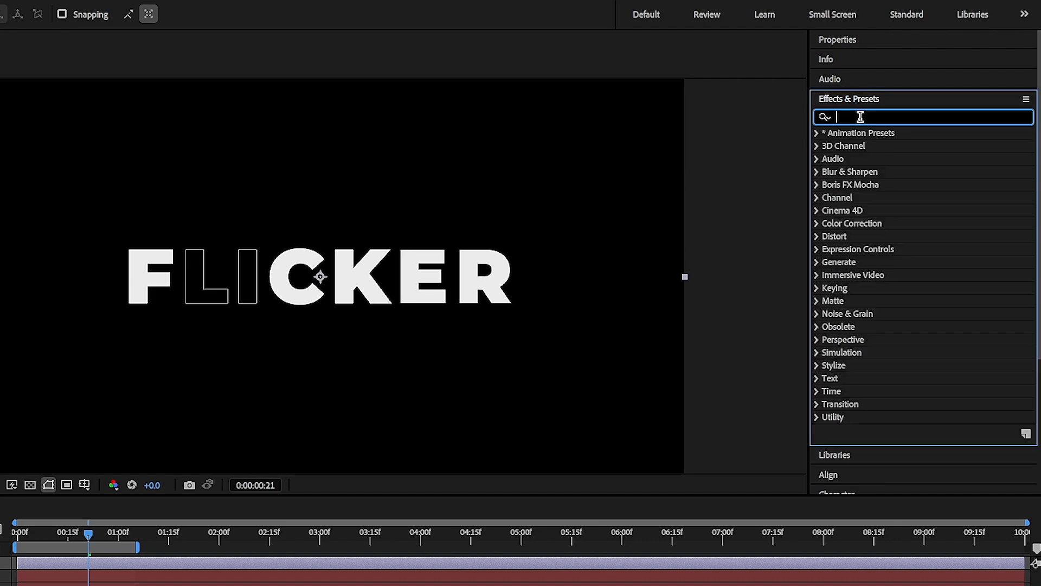
type("glow")
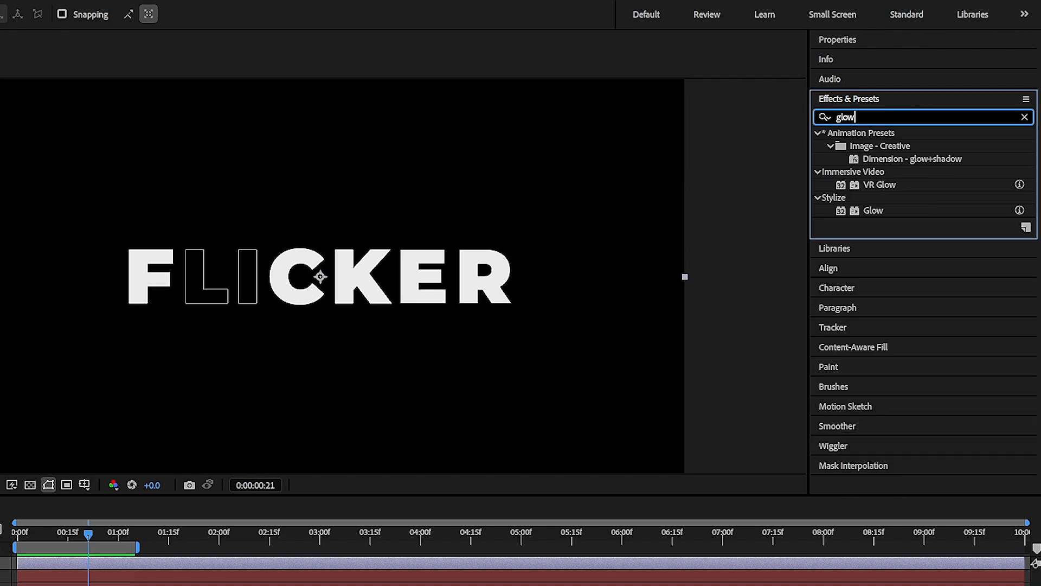
left_click_drag(883, 212, 0, 454)
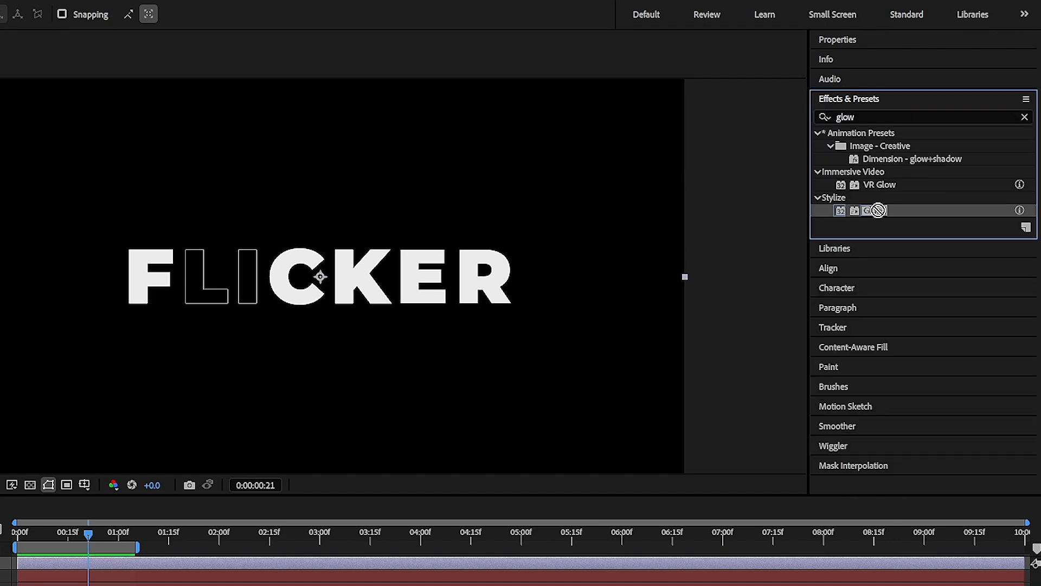
left_click_drag(395, 279, 165, 392)
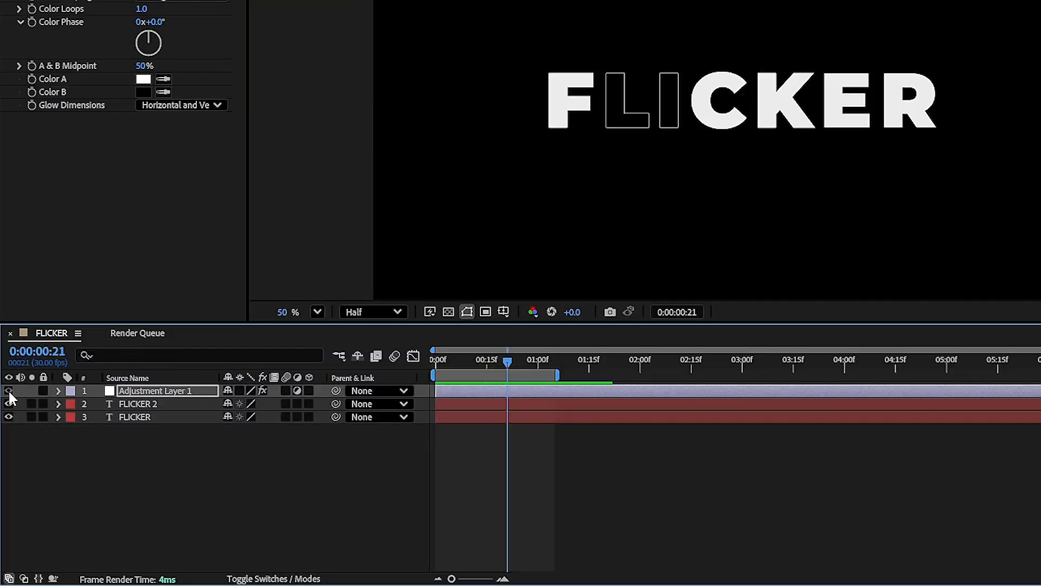
Toggle the adjustment layer's visibility off and on to compare the text with and without the glow
left_click(9, 392)
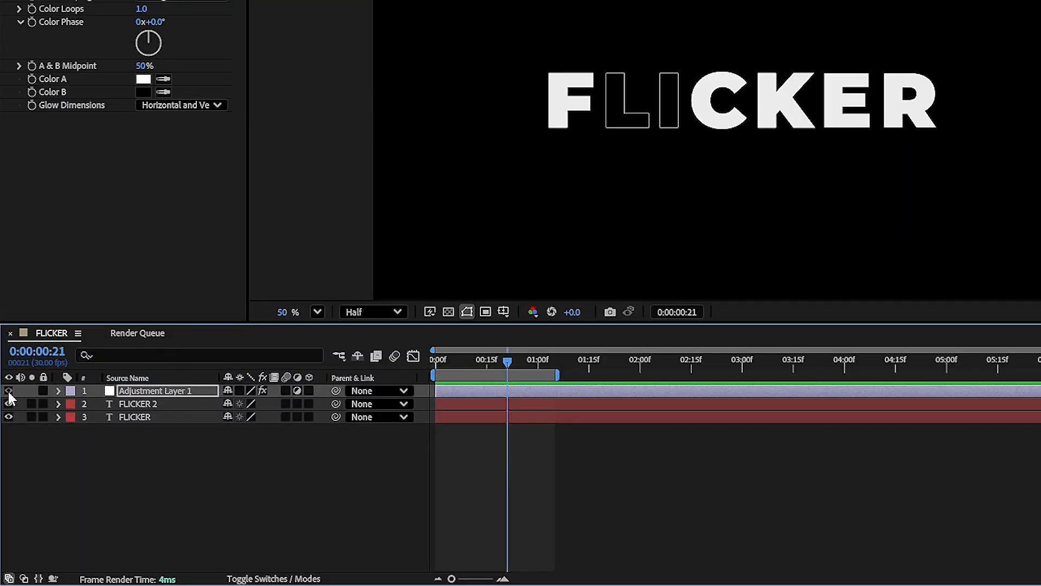
left_click(9, 392)
left_click(8, 392)
left_click(8, 391)
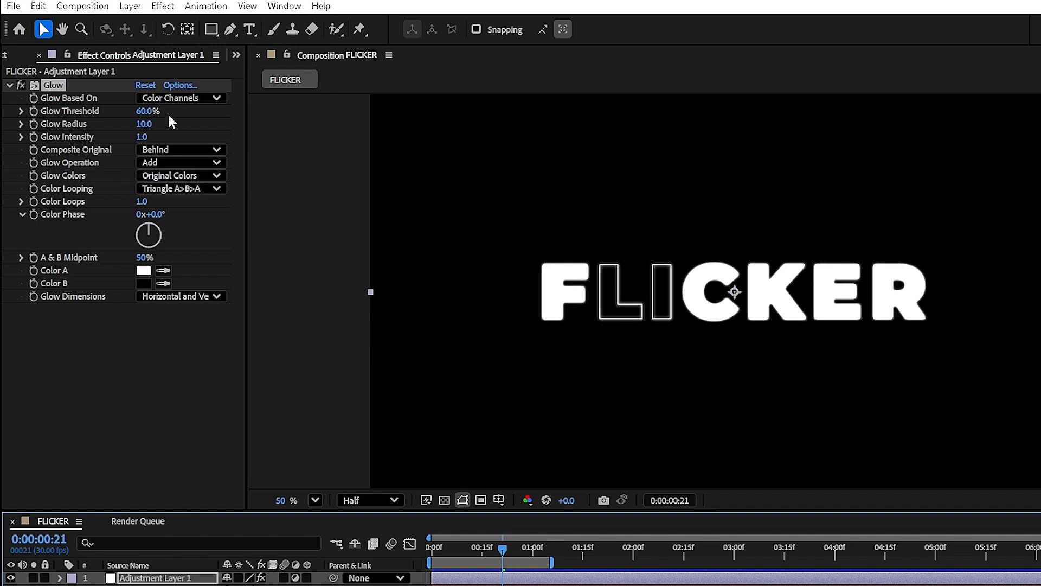
Set the Glow effect's threshold to 85.5%, its radius to 11 and its intensity to 1.5
left_click_drag(144, 111, 271, 116)
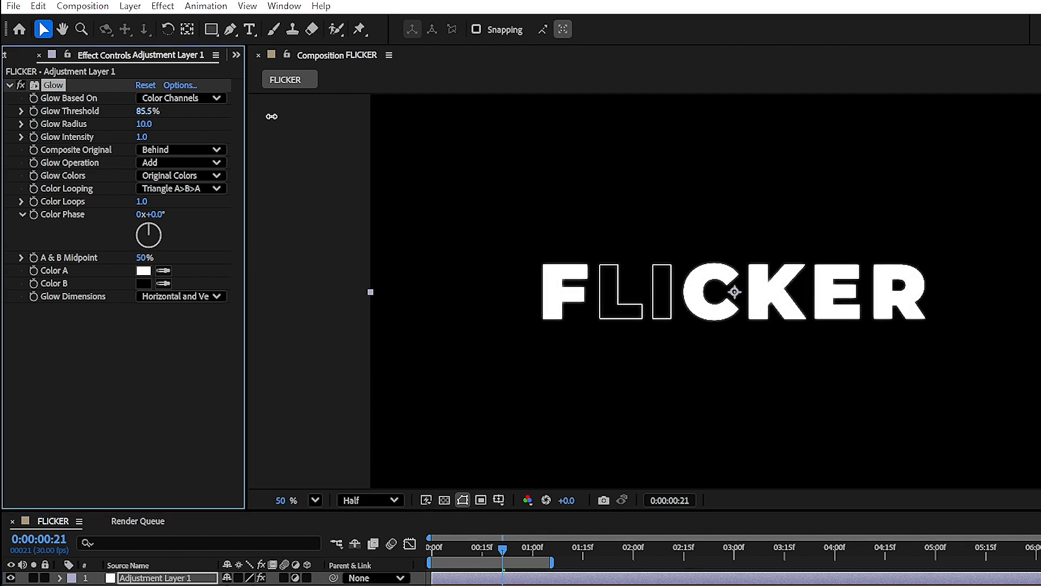
mouse_move(144, 124)
left_mouse_down()
mouse_move(162, 124)
mouse_move(148, 124)
mouse_move(146, 139)
left_mouse_up()
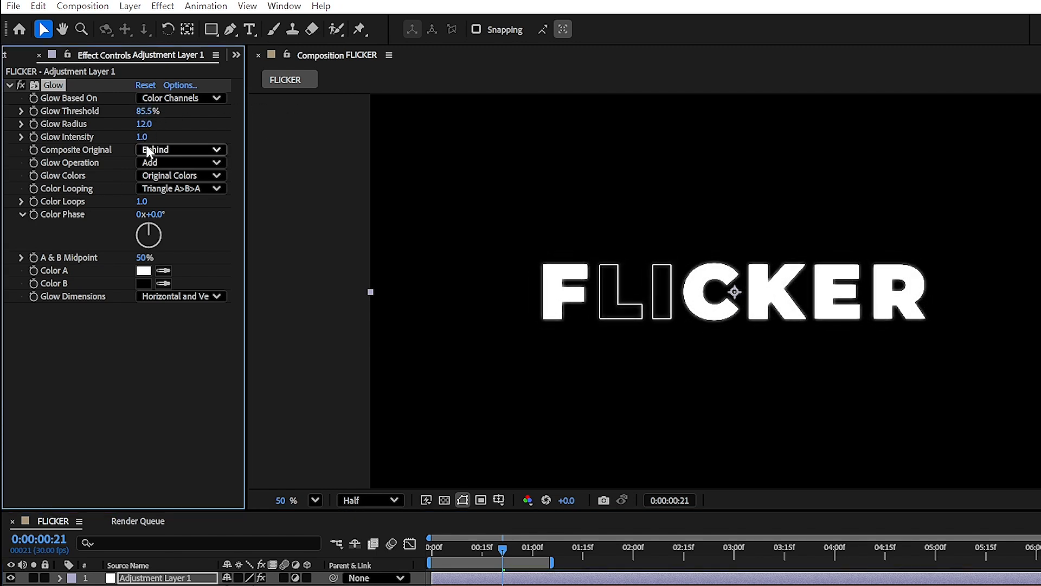
left_click(144, 125)
type("11")
key("Return")
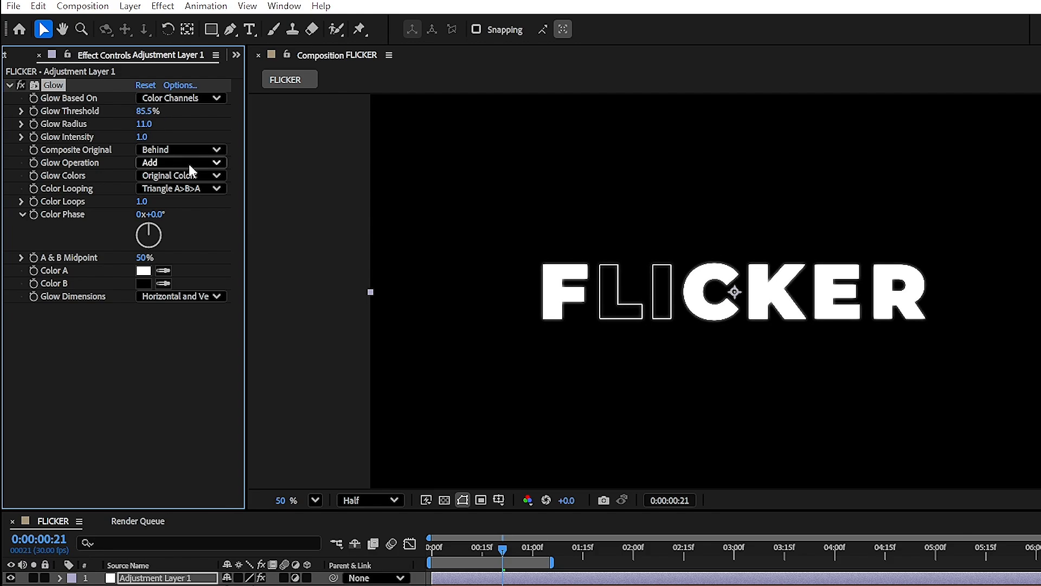
left_click(144, 137)
type("1.5")
key("Return")
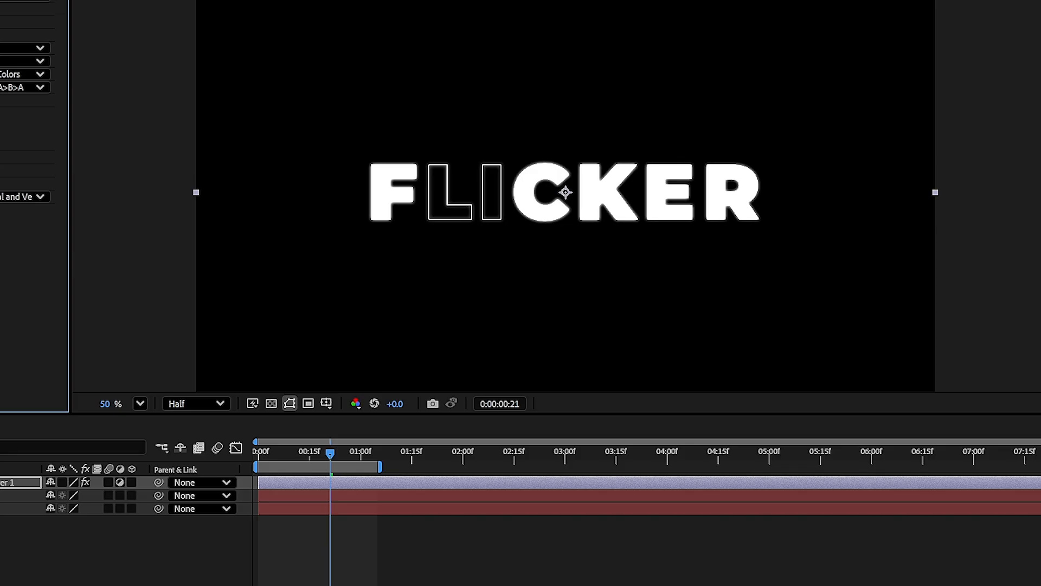